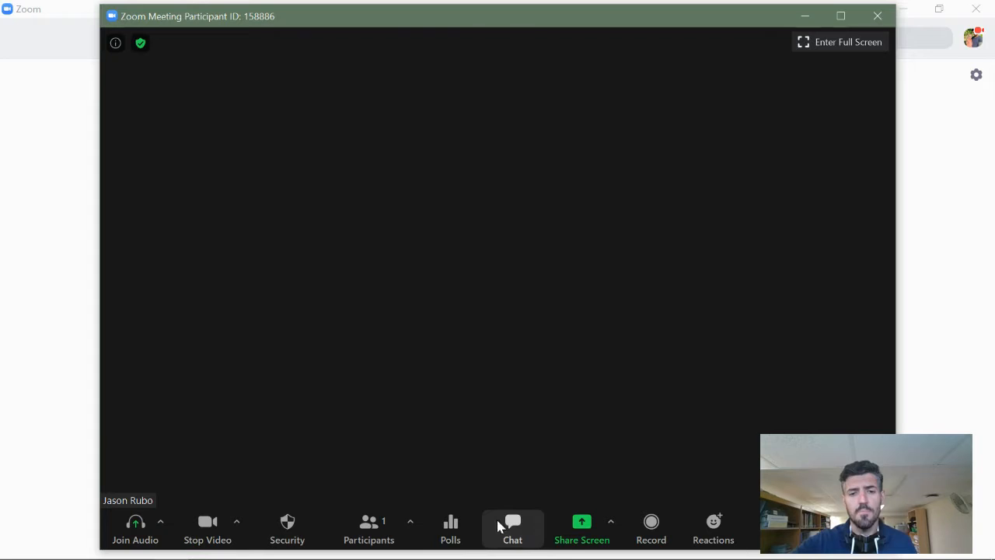
# Step: Open the meeting's polls, list the available polls, and open the poll editing page in the browser
pyautogui.click(446, 530)
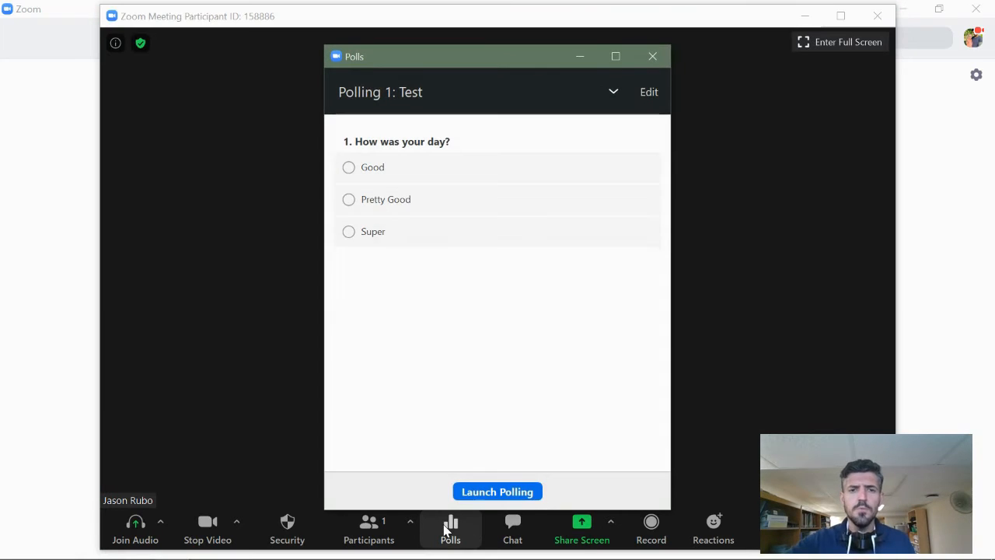
pyautogui.click(615, 95)
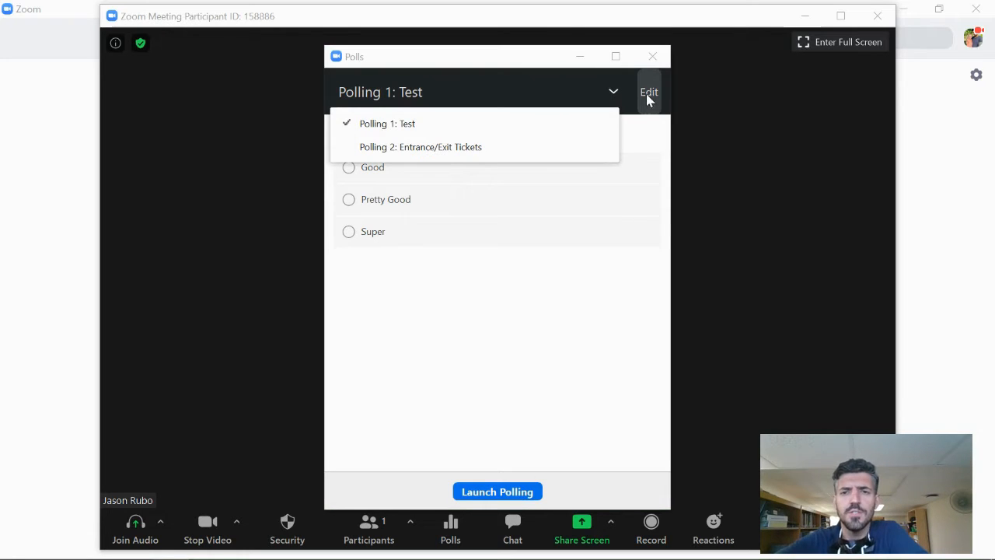
pyautogui.click(645, 98)
pyautogui.click(646, 97)
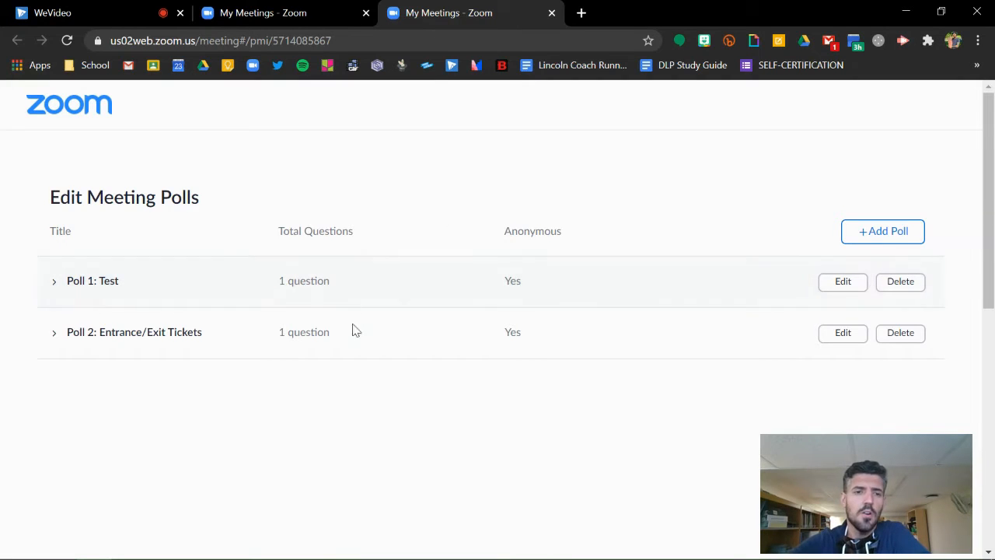
# Step: Delete the existing Test and Entrance/Exit Tickets polls from the meeting, confirming each deletion
pyautogui.click(892, 285)
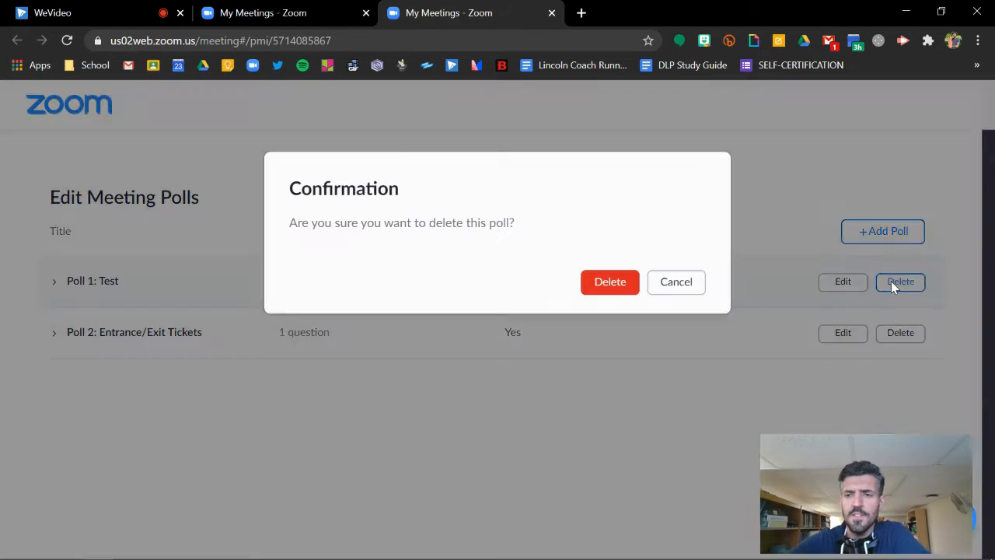
pyautogui.click(610, 285)
pyautogui.click(900, 285)
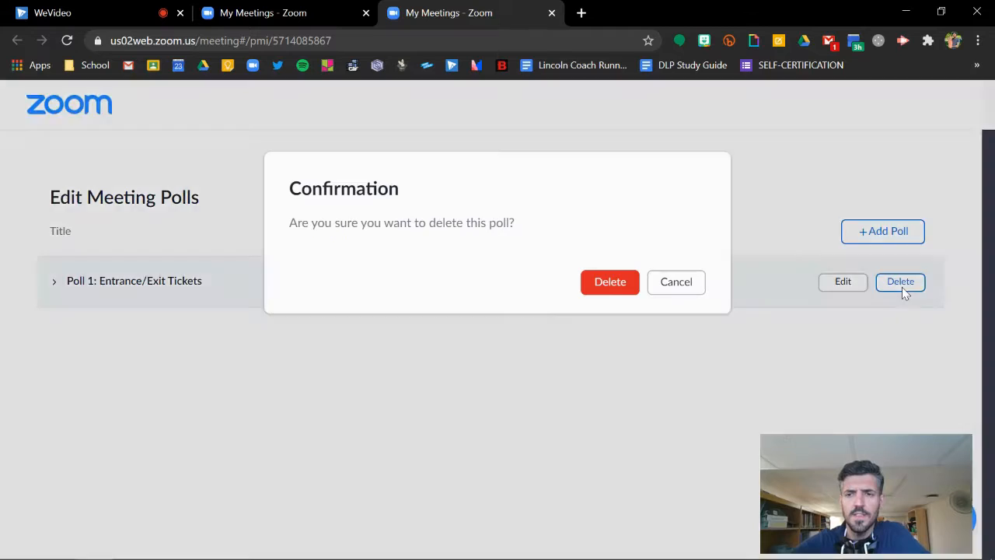
pyautogui.click(608, 284)
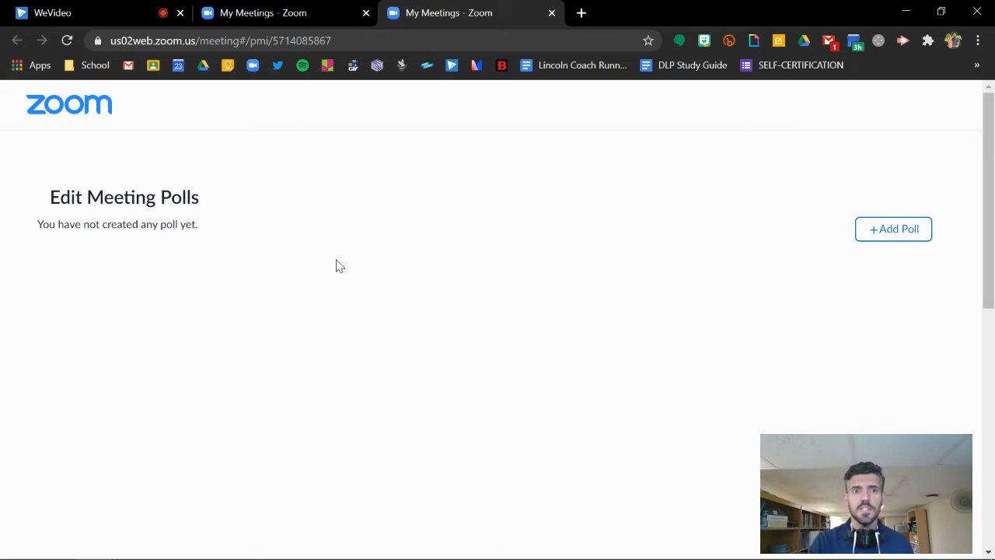
# Step: Add a new meeting poll titled "Entrance/Exit Tickets"
pyautogui.click(890, 233)
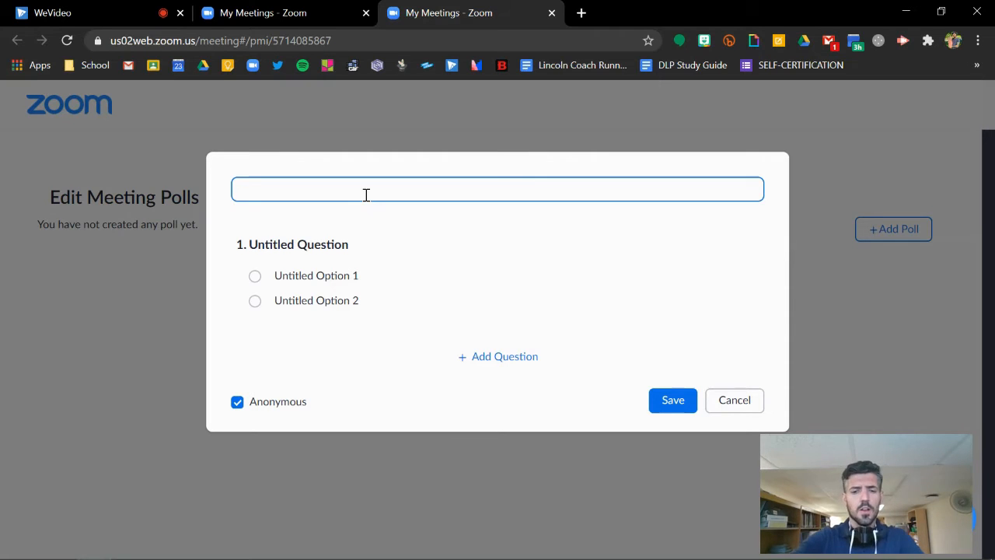
pyautogui.write('Entrance')
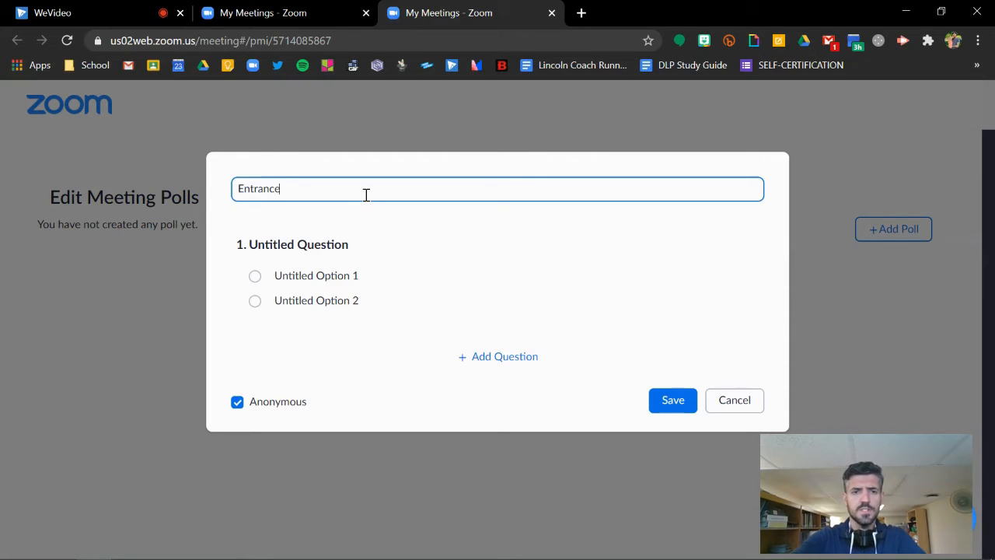
pyautogui.write('/Exit Tickets')
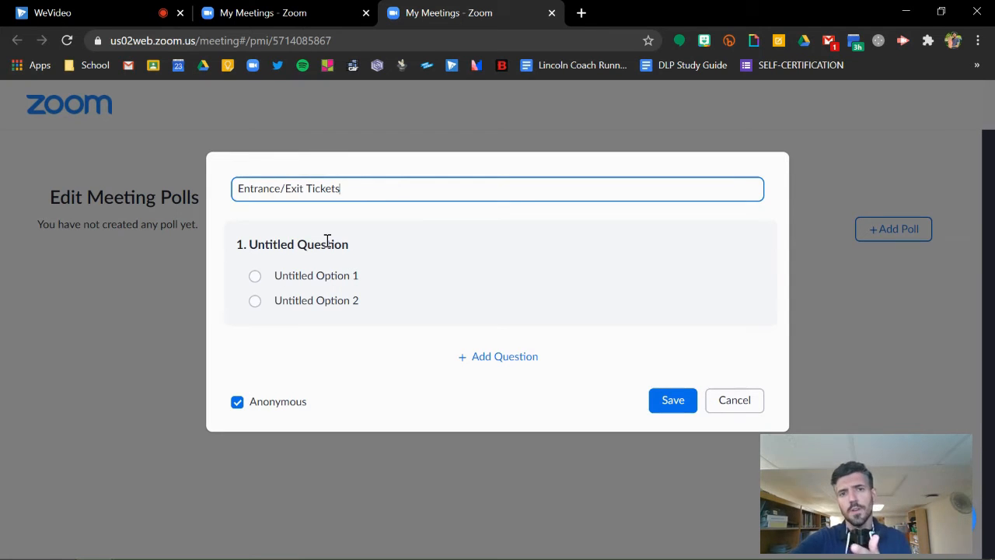
# Step: Set the text of the poll's first question to "How are you feeling about this lesson?"
pyautogui.click(327, 245)
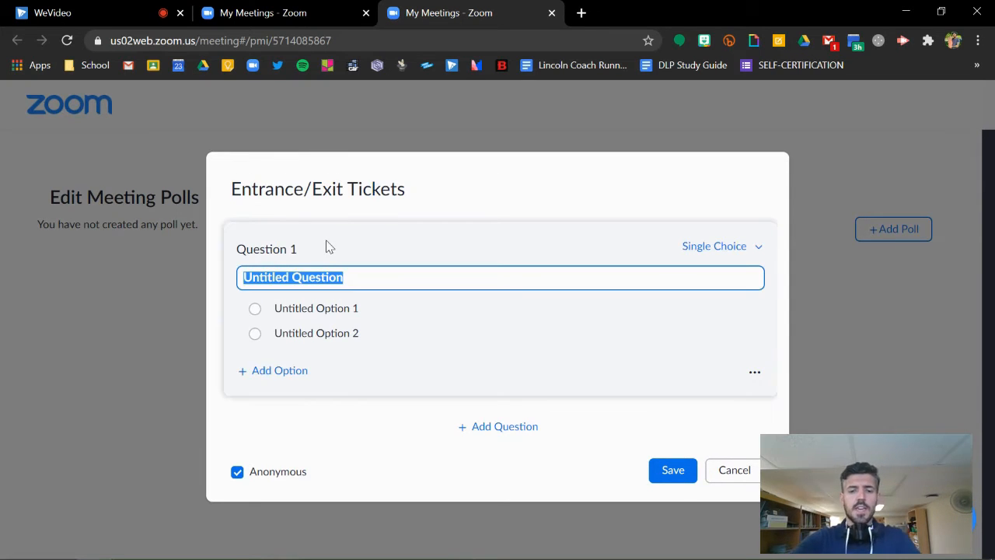
pyautogui.write('How are you feeling ')
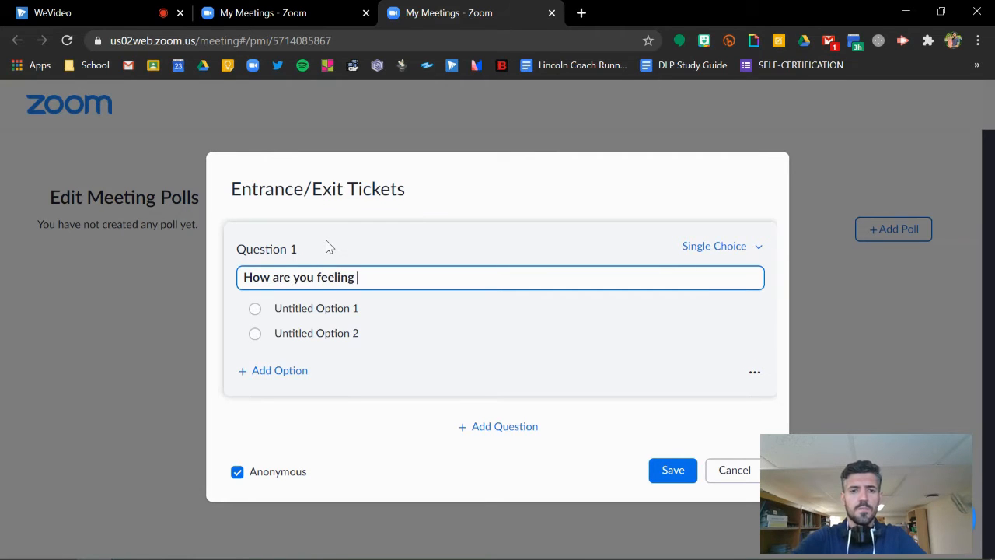
pyautogui.write('about this lessons')
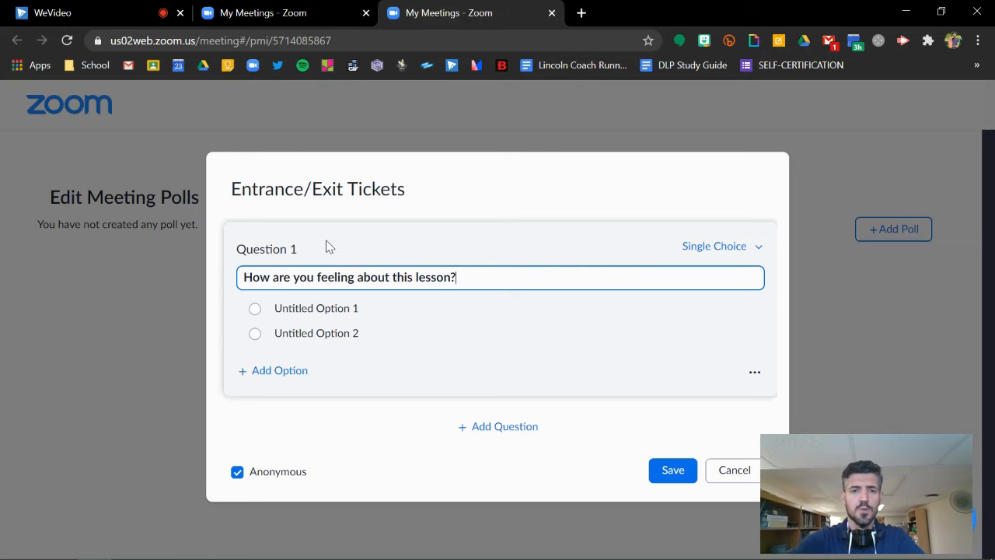
# Step: Name the question's first two answer options "Good" and "Ok"
pyautogui.click(328, 308)
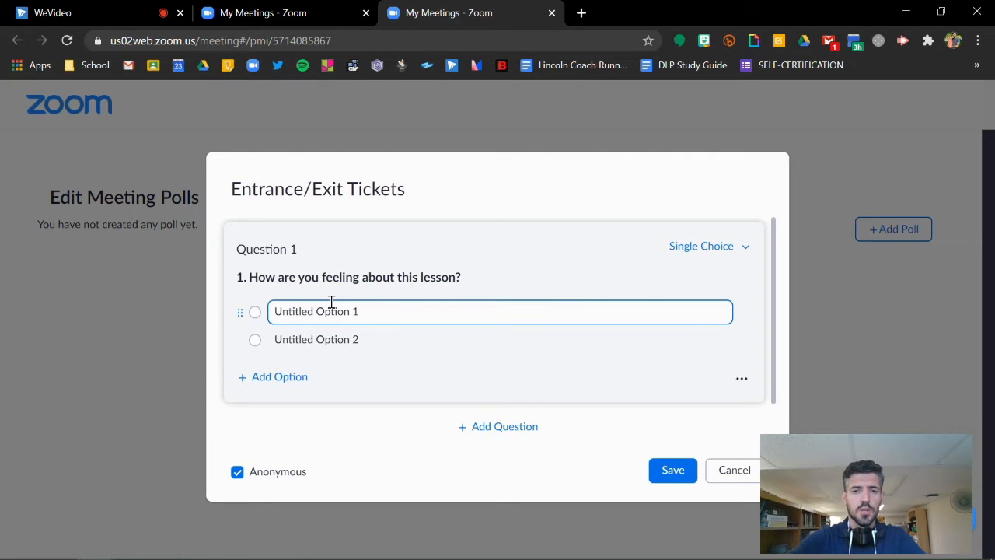
pyautogui.tripleClick(323, 312)
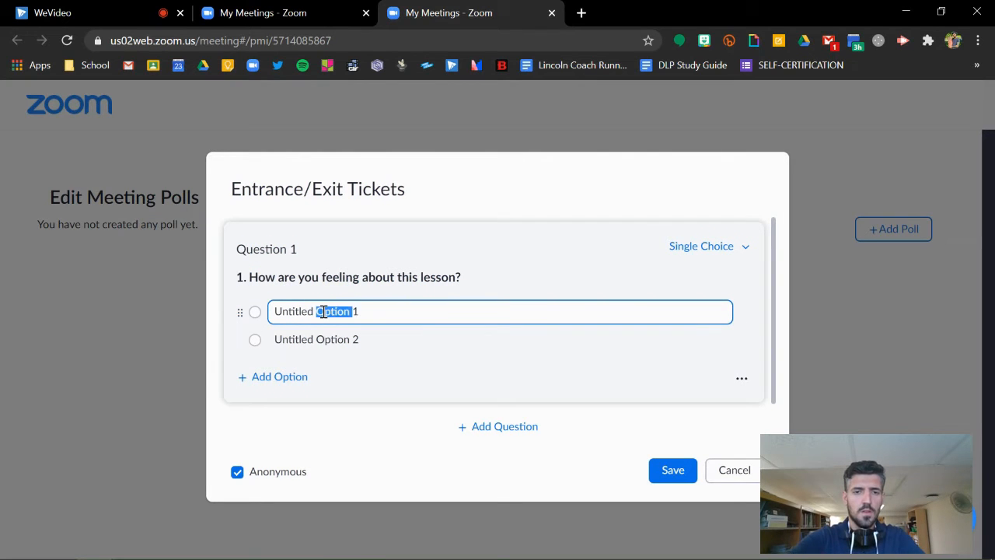
pyautogui.write('Good')
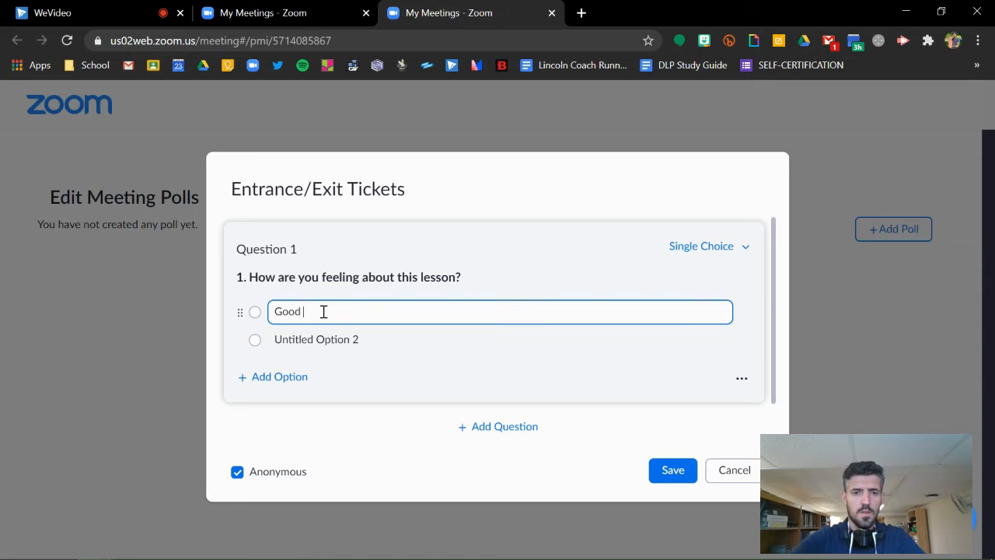
pyautogui.click(320, 339)
pyautogui.tripleClick(319, 339)
pyautogui.write('Ok')
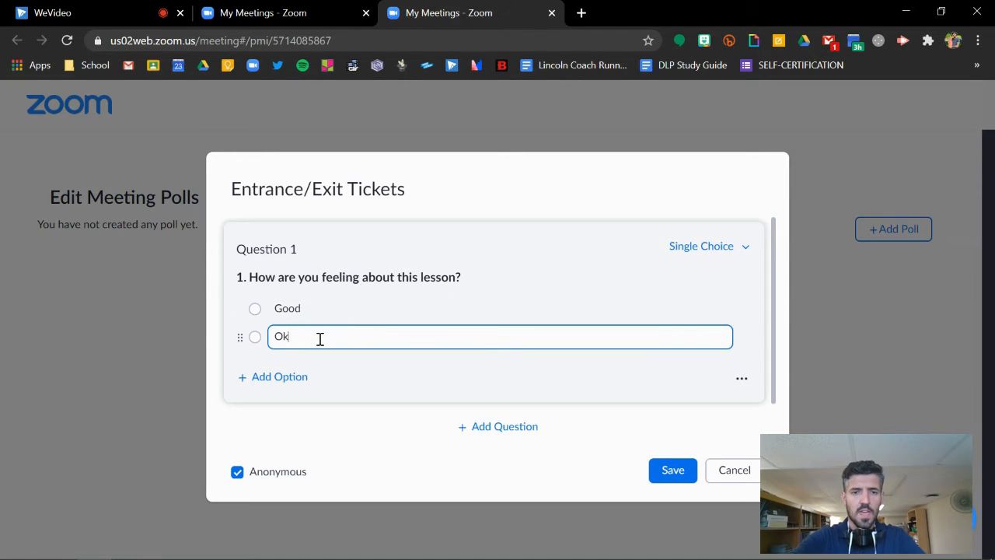
# Step: Add a third answer option "Bad :(" to the question and save the poll
pyautogui.click(284, 377)
pyautogui.click(291, 364)
pyautogui.tripleClick(291, 361)
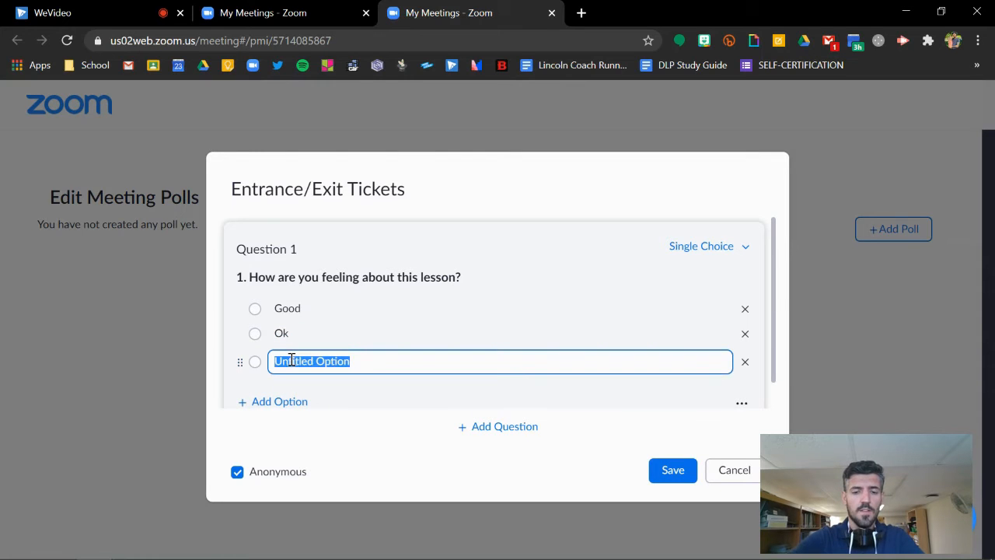
pyautogui.write('Bad :(')
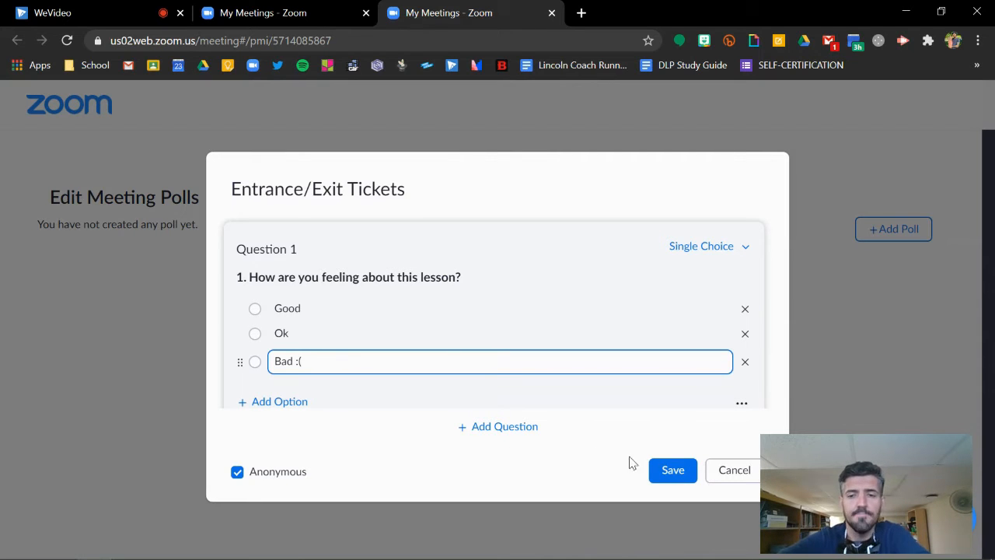
pyautogui.click(678, 468)
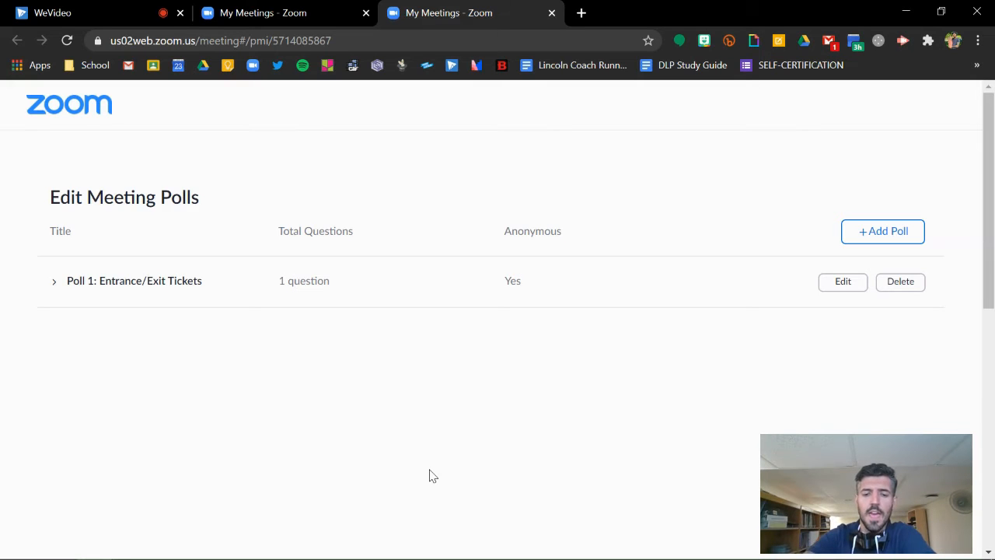
# Step: Switch back to the Zoom meeting window, then close and reopen its polls window to show the new poll
pyautogui.press('super+Tab')
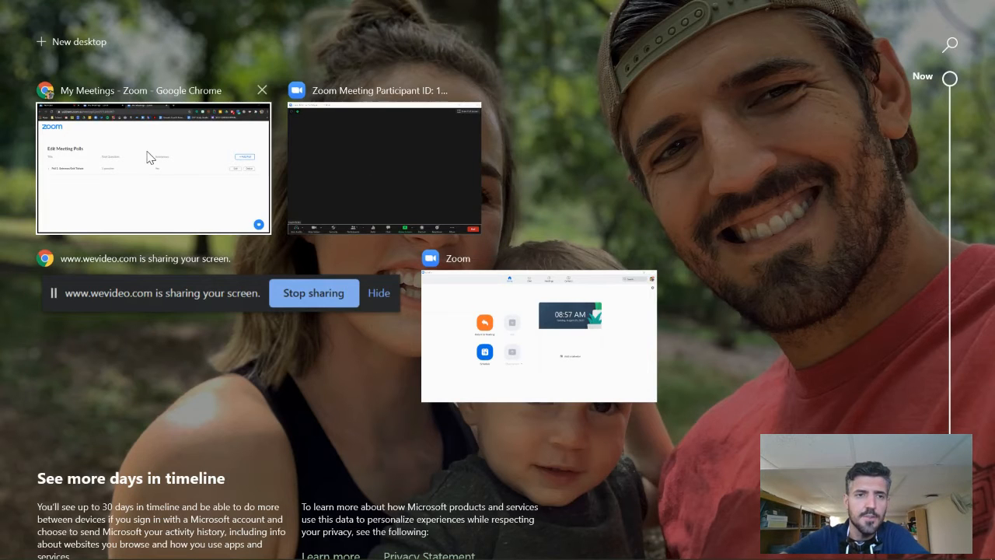
pyautogui.click(309, 125)
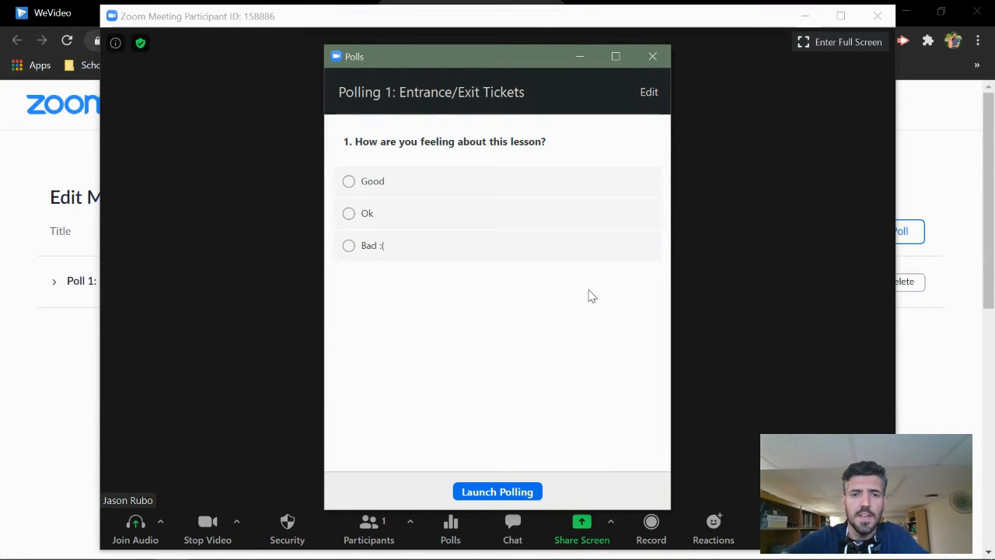
pyautogui.click(654, 58)
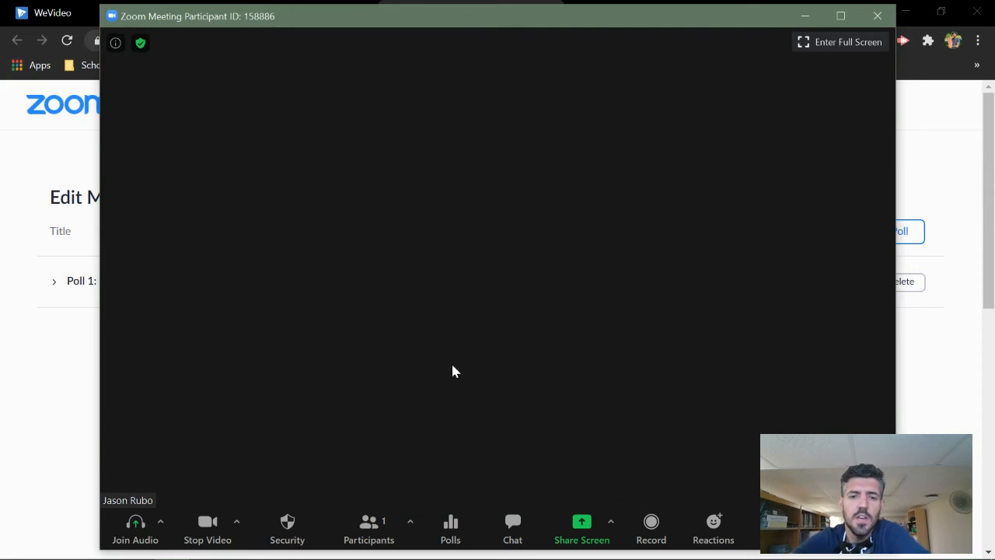
pyautogui.click(452, 528)
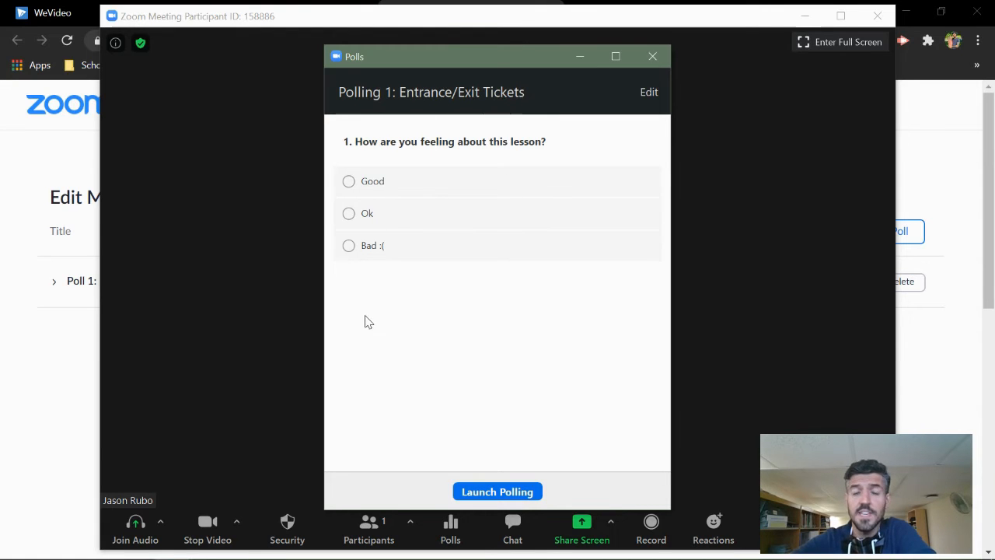
# Step: View the Entrance/Exit Tickets poll in the browser's poll editor and return to the Zoom meeting's polls window
pyautogui.click(649, 92)
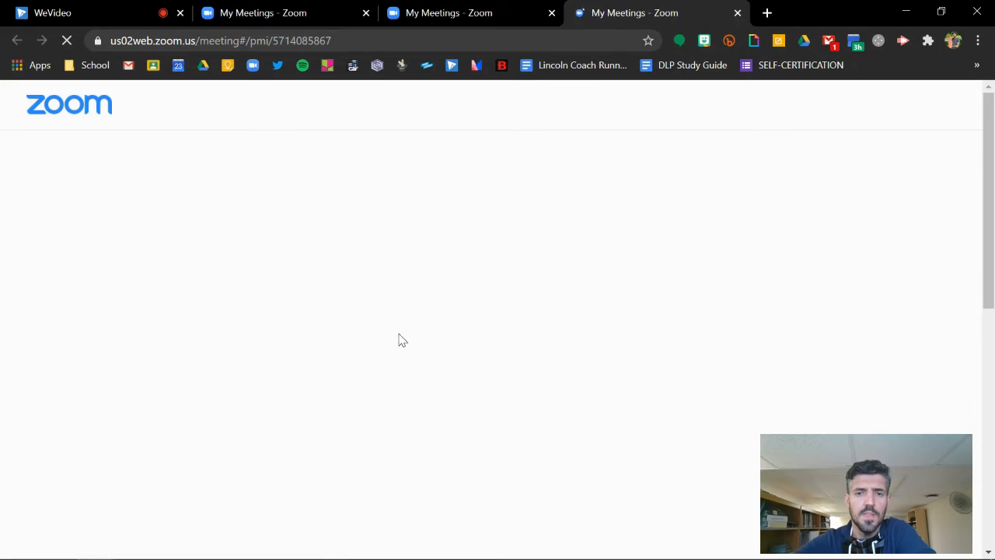
pyautogui.click(844, 284)
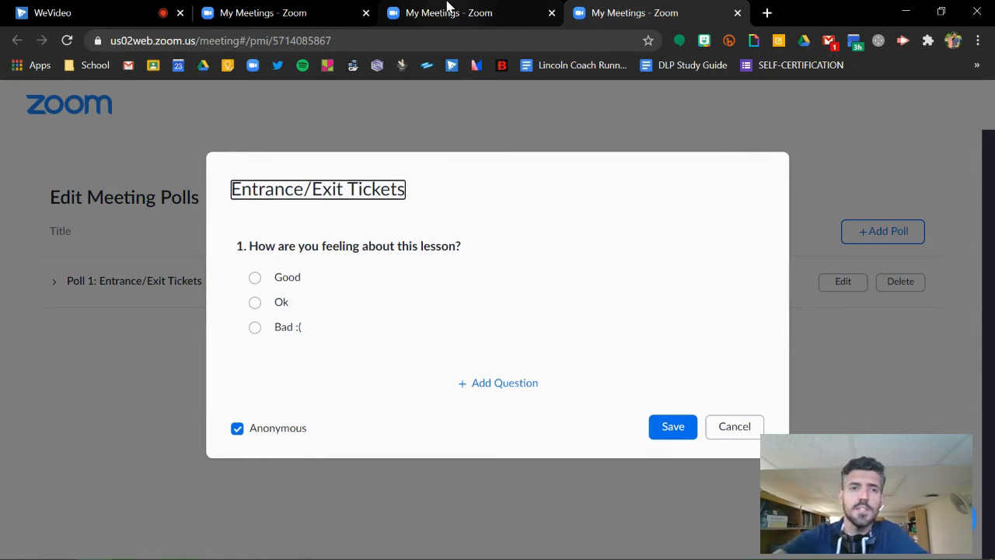
pyautogui.press('super+Tab')
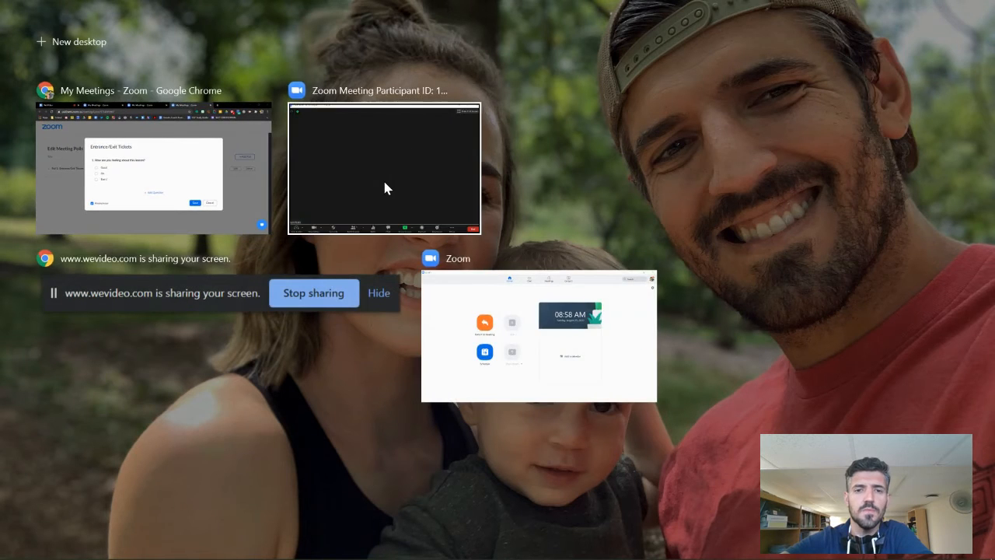
pyautogui.click(384, 185)
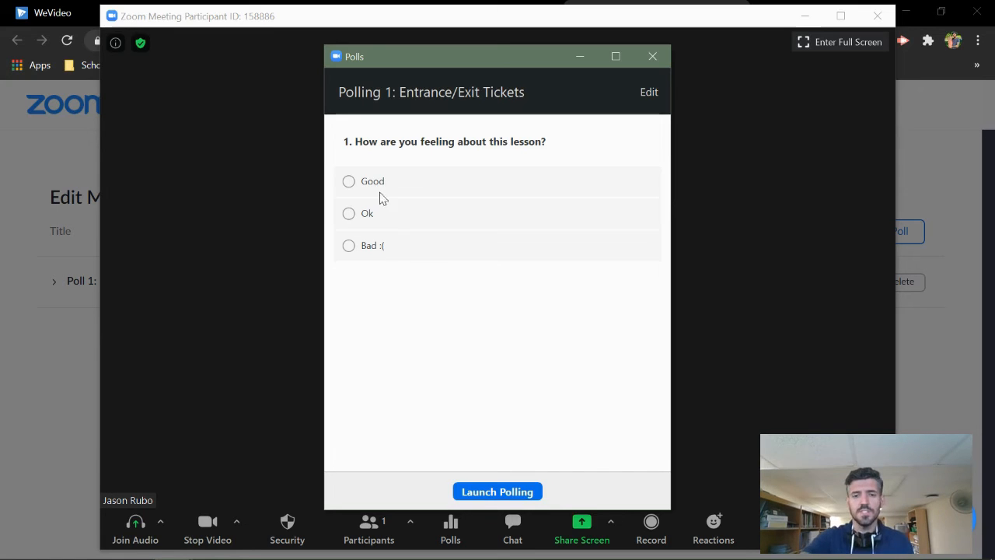
# Step: Launch the Entrance/Exit Tickets poll to the meeting attendees and end the polling
pyautogui.click(476, 497)
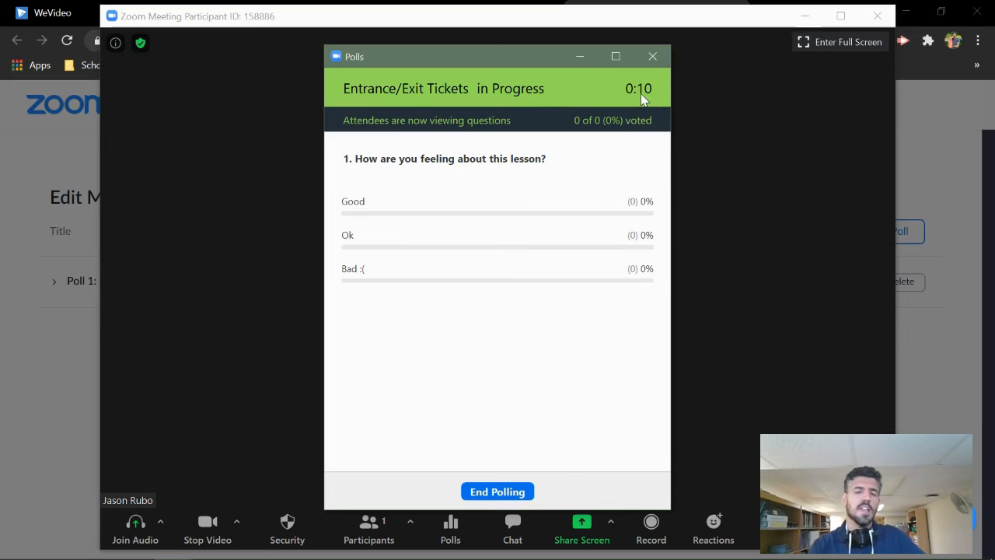
pyautogui.click(506, 492)
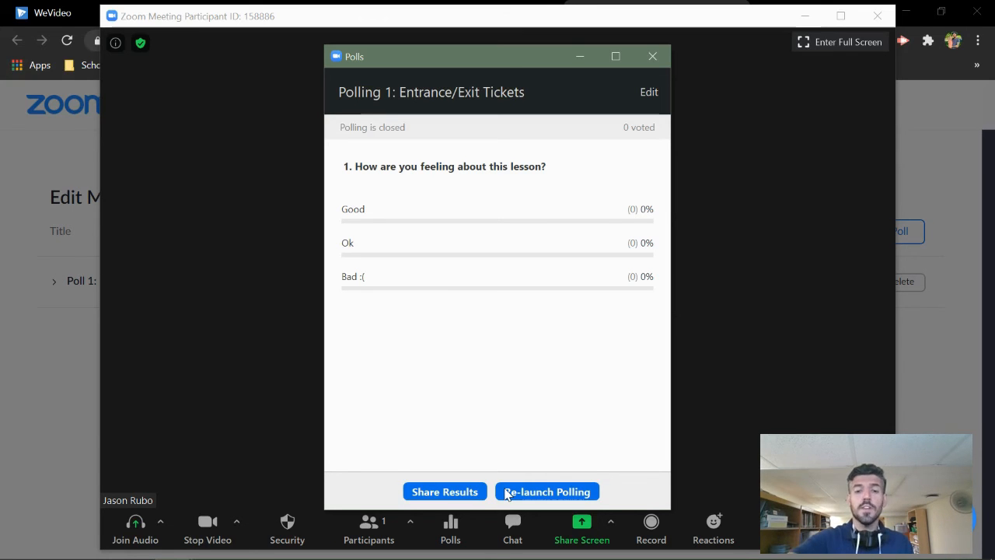
# Step: Share the closed poll's results with the attendees and stop sharing them
pyautogui.click(454, 493)
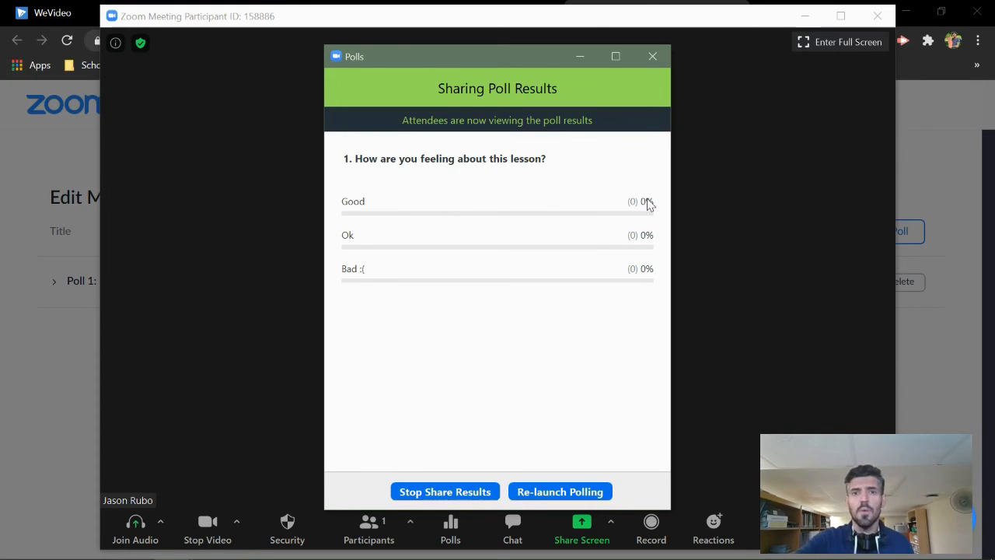
pyautogui.click(425, 496)
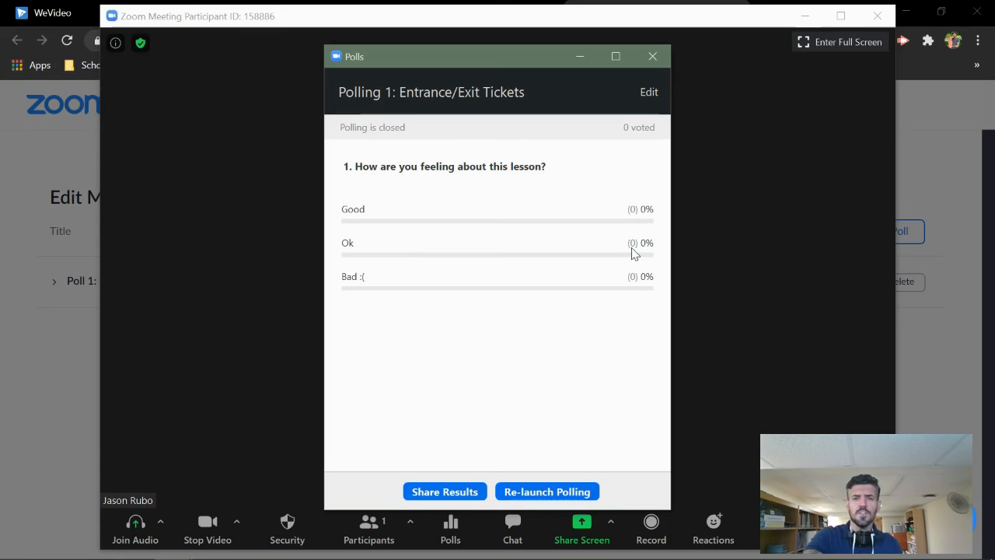
# Step: Re-launch the Entrance/Exit Tickets poll, agreeing to clear its existing results, and end the polling
pyautogui.click(513, 492)
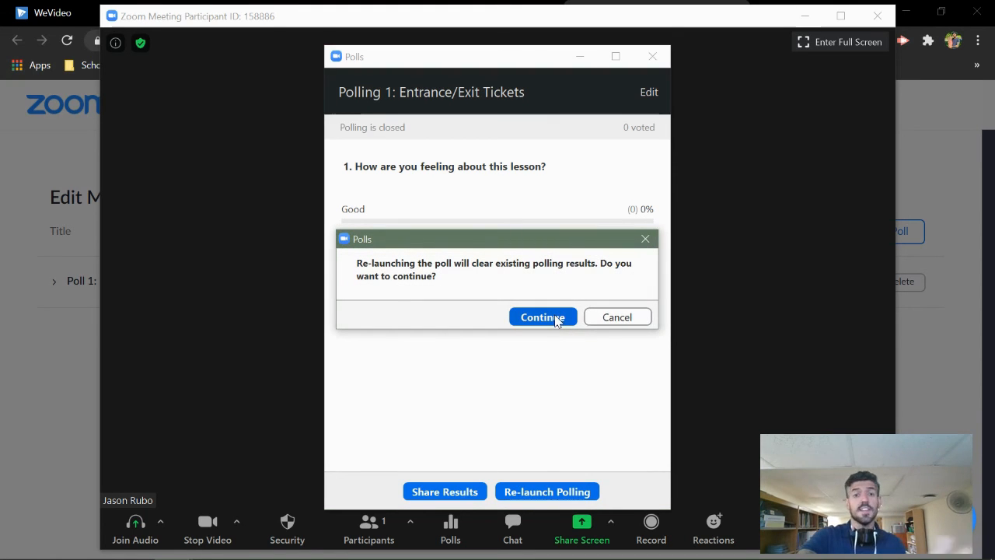
pyautogui.click(557, 322)
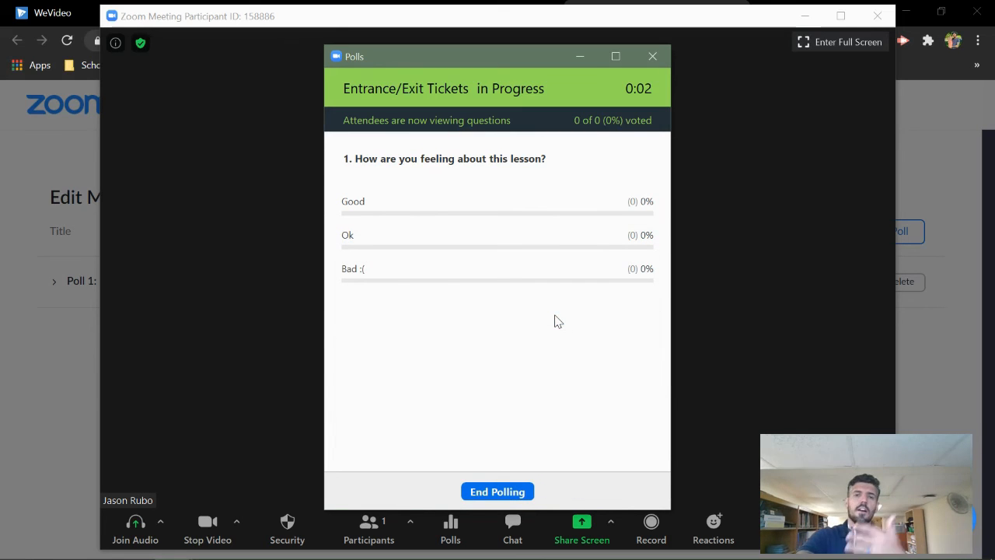
pyautogui.click(497, 491)
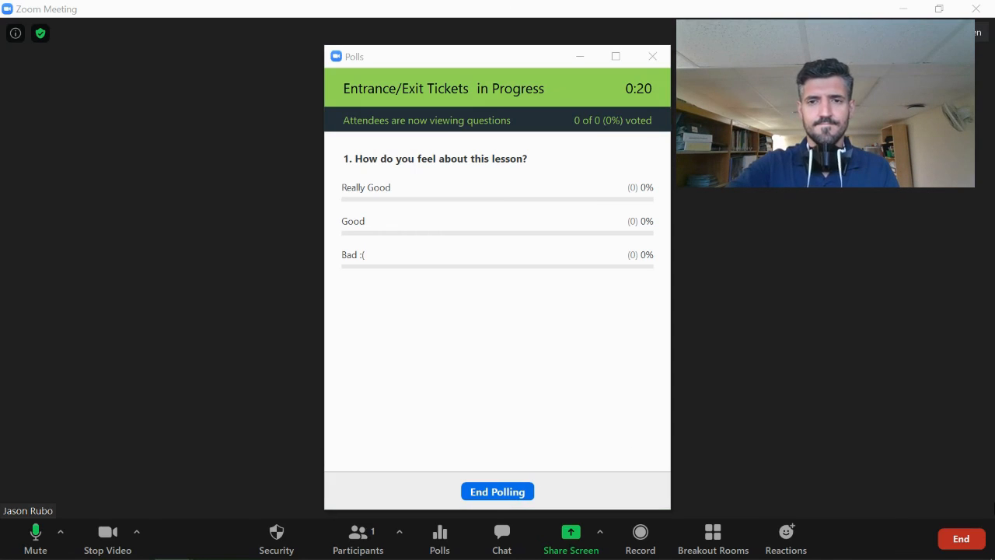
# Step: View the Edit Meeting Polls page in Chrome and return to the Zoom meeting with the poll in progress
pyautogui.press('super+Tab')
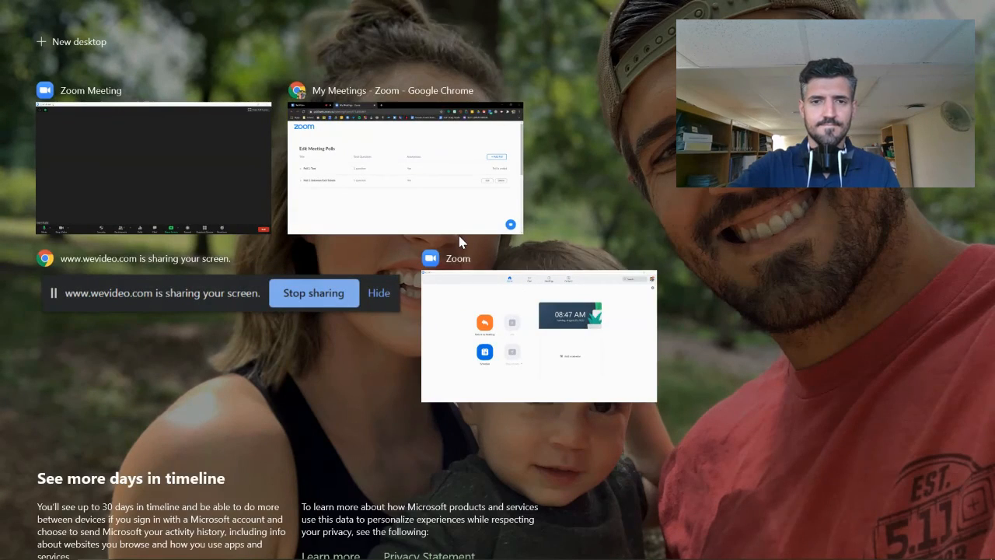
pyautogui.click(458, 230)
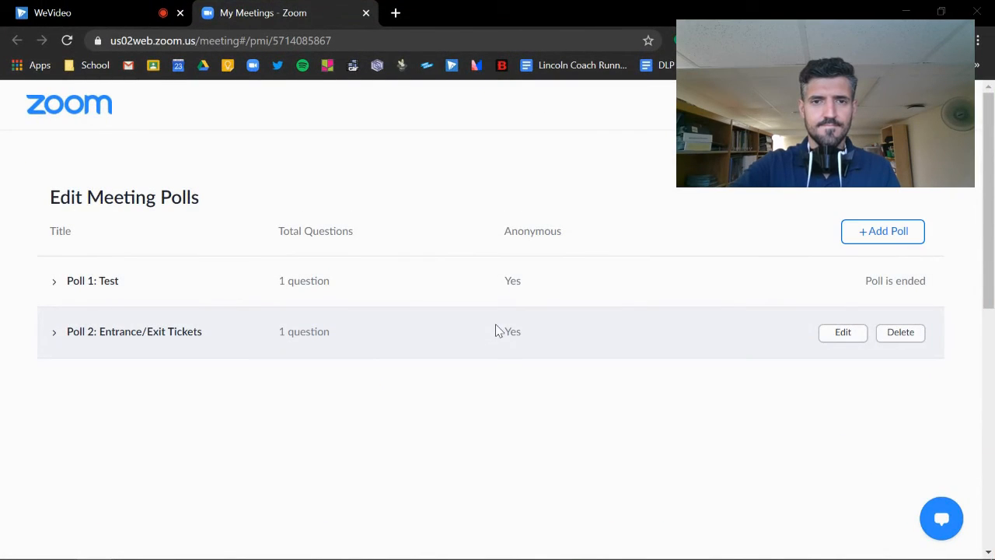
pyautogui.press('super+Tab')
pyautogui.click(427, 222)
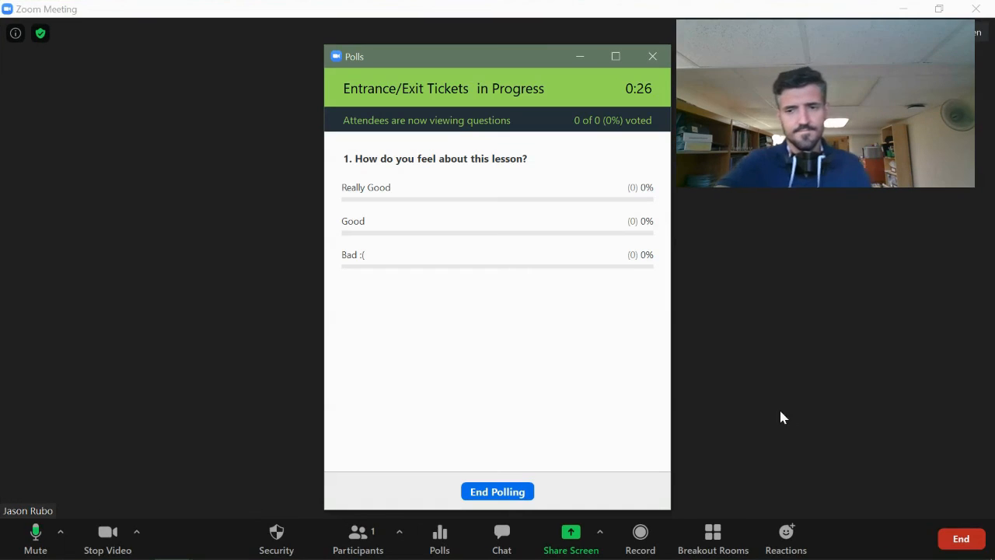
# Step: End the Zoom meeting
pyautogui.click(956, 537)
pyautogui.click(905, 462)
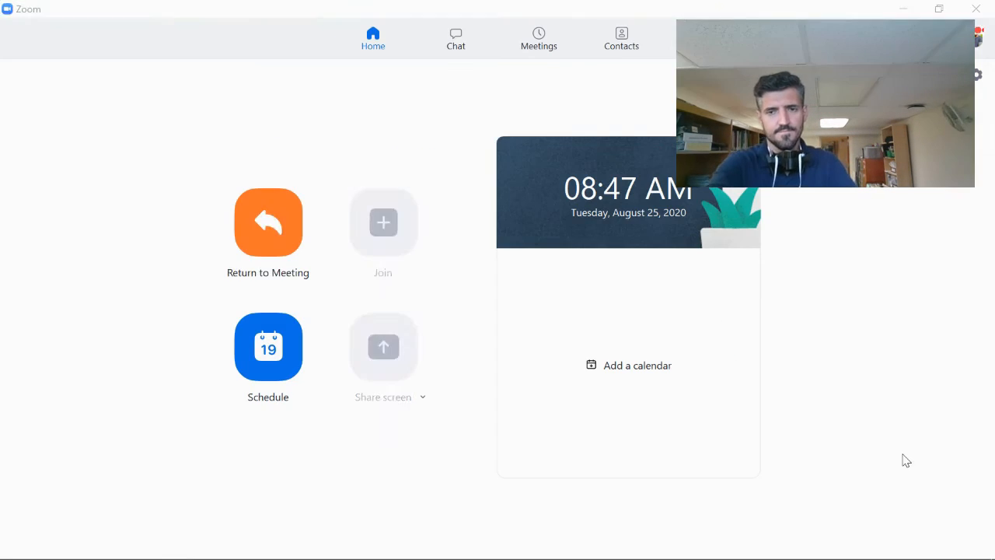
# Step: Switch to the WeVideo editor in Chrome and bring its screen-sharing notification to the front
pyautogui.press('super+Tab')
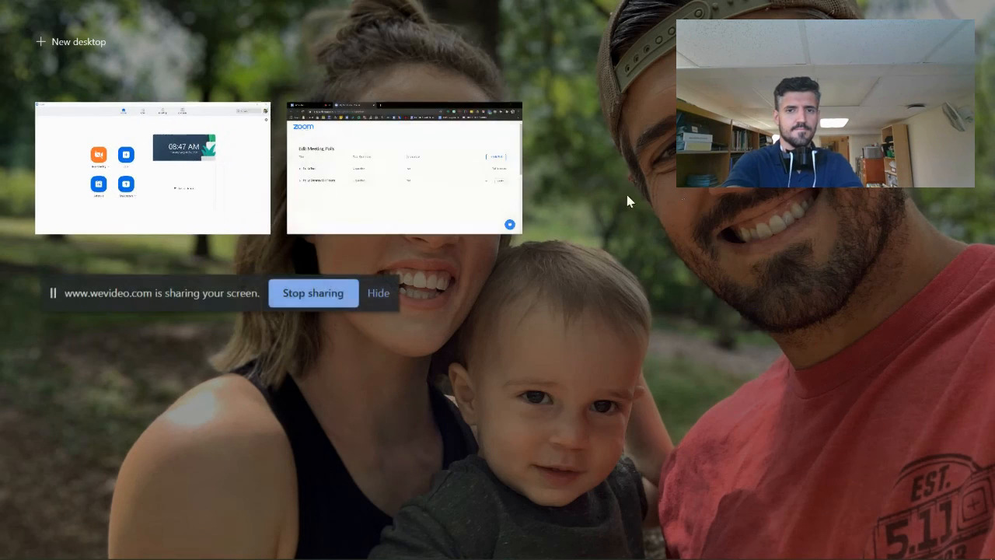
pyautogui.click(465, 105)
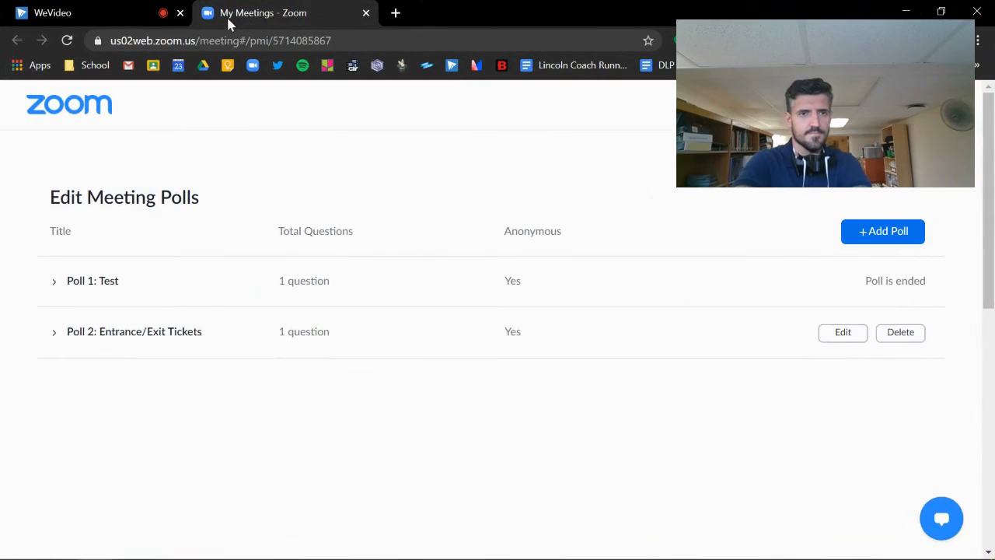
pyautogui.click(134, 13)
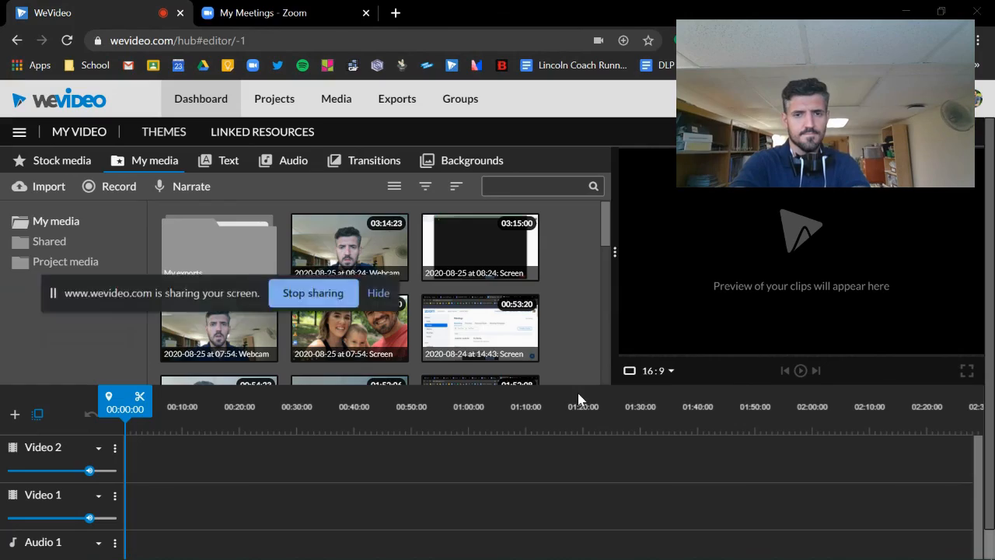
pyautogui.press('super+Tab')
pyautogui.click(330, 289)
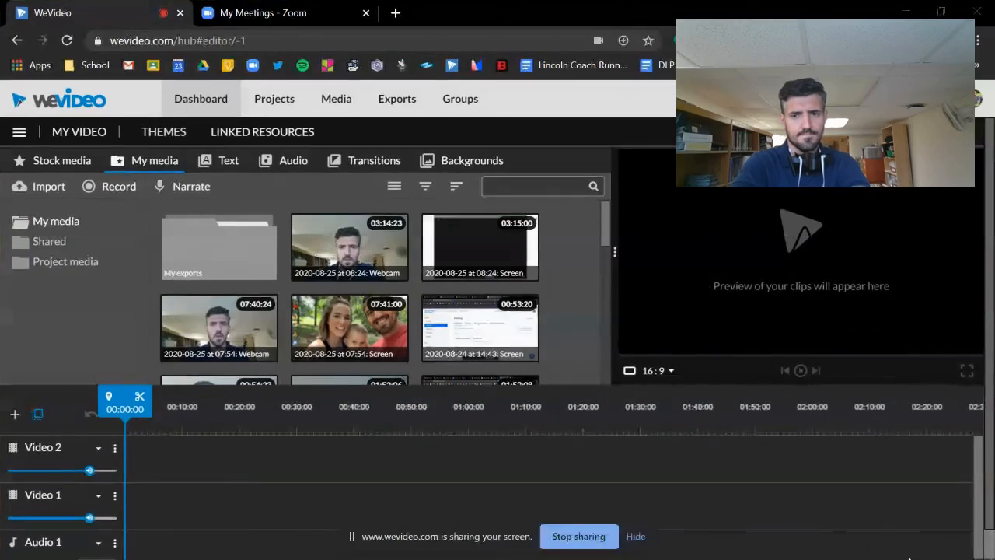